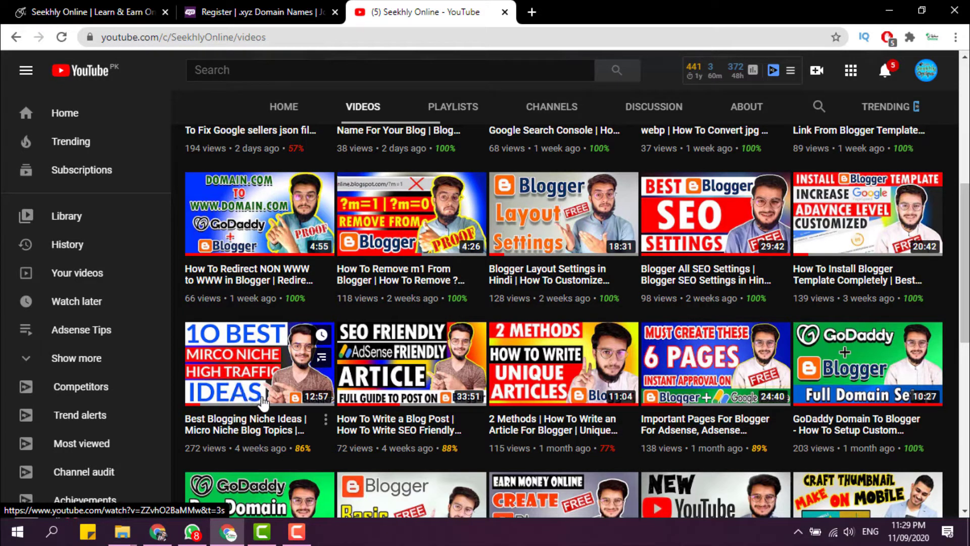
{"action": "scroll", "coordinate": [262, 399], "scroll_direction": "up", "scroll_amount": 3}
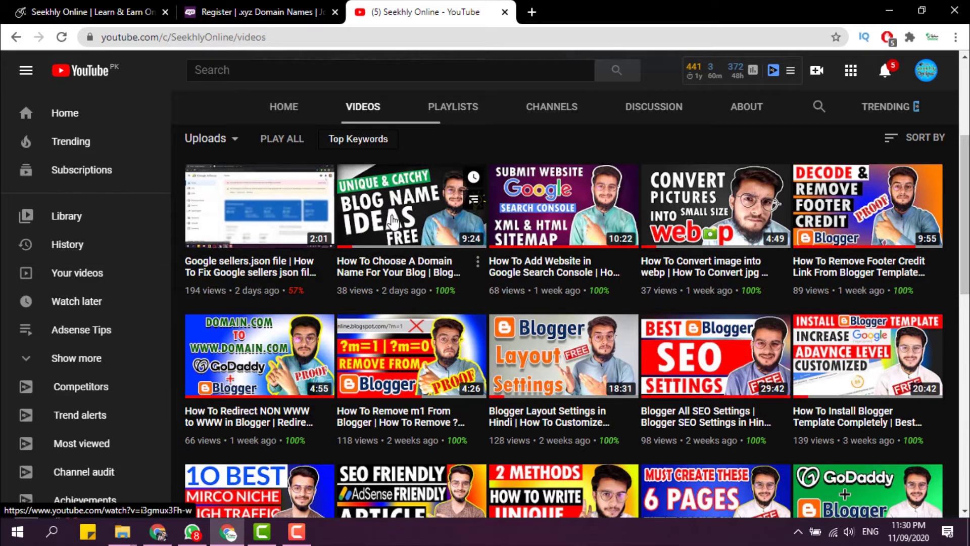
{"action": "scroll", "coordinate": [394, 221], "scroll_direction": "down", "scroll_amount": 1}
{"action": "scroll", "coordinate": [414, 237], "scroll_direction": "up", "scroll_amount": 1}
{"action": "scroll", "coordinate": [413, 237], "scroll_direction": "down", "scroll_amount": 1}
{"action": "scroll", "coordinate": [296, 492], "scroll_direction": "up", "scroll_amount": 1}
Step: Return to the .xyz registration page and proceed to checkout with the available domain poetrystatus.xyz
{"action": "key", "text": "ctrl+shift+Tab"}
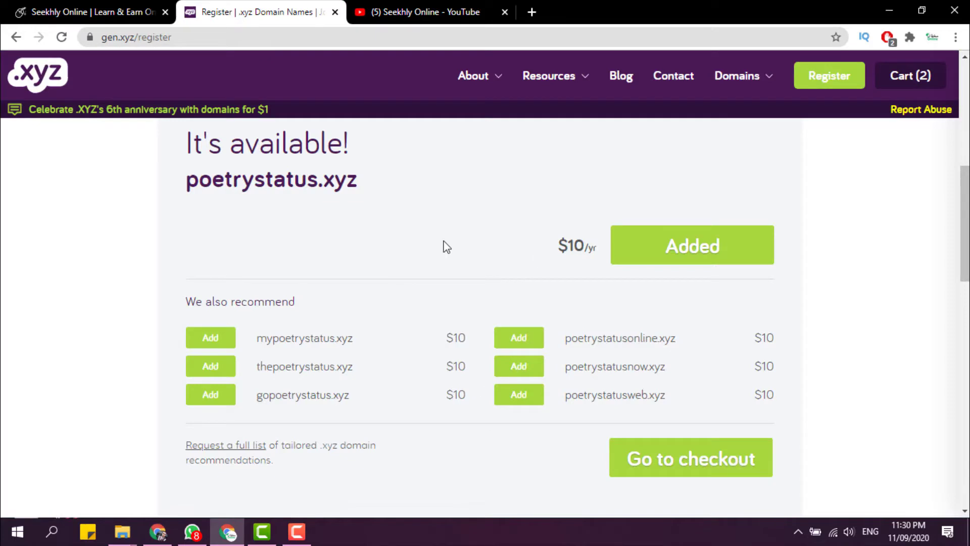
{"action": "scroll", "coordinate": [275, 241], "scroll_direction": "up", "scroll_amount": 2}
{"action": "left_click_drag", "start_coordinate": [193, 219], "coordinate": [391, 227]}
{"action": "left_click", "coordinate": [195, 262]}
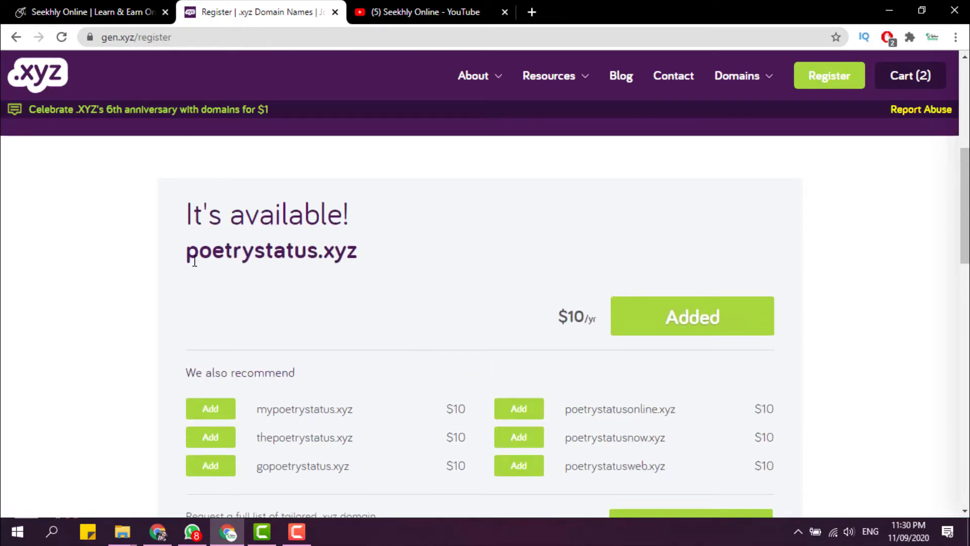
{"action": "left_click_drag", "start_coordinate": [185, 223], "coordinate": [420, 217]}
{"action": "left_click", "coordinate": [410, 224]}
{"action": "left_click_drag", "start_coordinate": [190, 256], "coordinate": [368, 259]}
{"action": "left_click", "coordinate": [517, 290]}
{"action": "scroll", "coordinate": [846, 224], "scroll_direction": "down", "scroll_amount": 3}
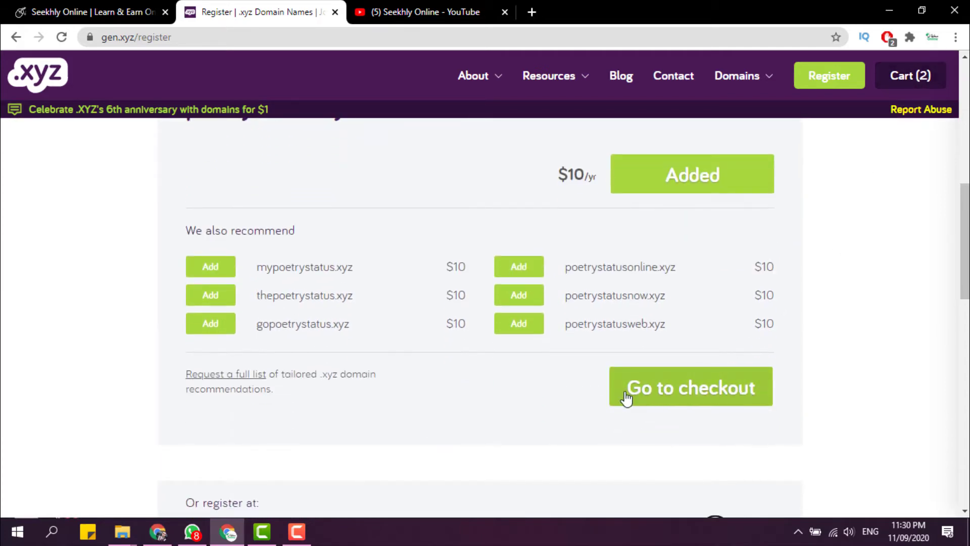
{"action": "left_click", "coordinate": [672, 389]}
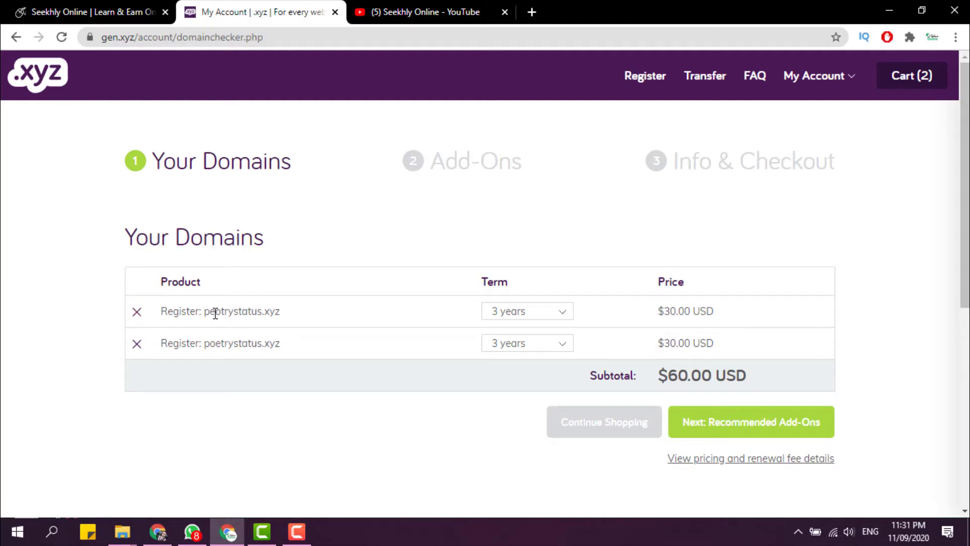
Step: Remove the duplicate poetrystatus.xyz entry from the cart and continue with a 1 year term for the remaining one
{"action": "left_click", "coordinate": [137, 312]}
{"action": "left_click", "coordinate": [113, 287]}
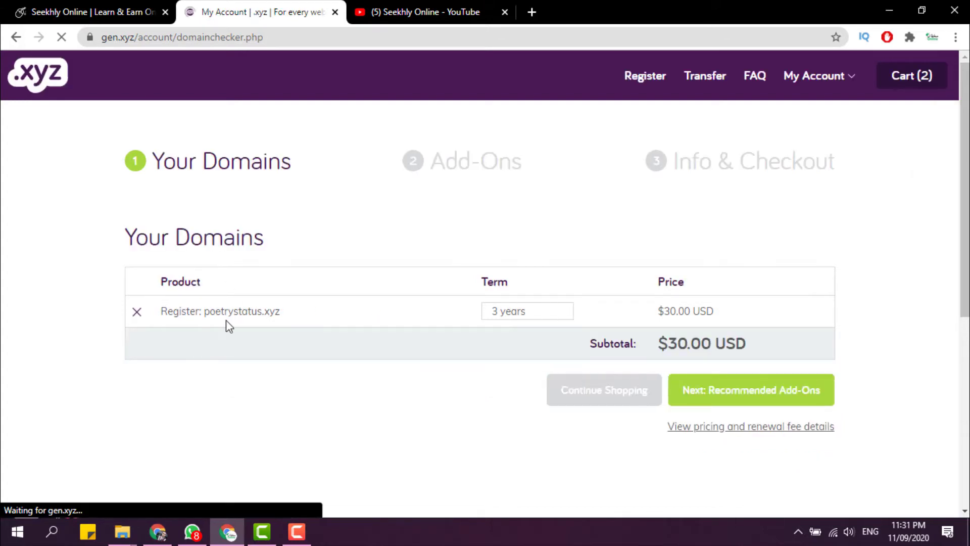
{"action": "left_click_drag", "start_coordinate": [204, 311], "coordinate": [274, 312]}
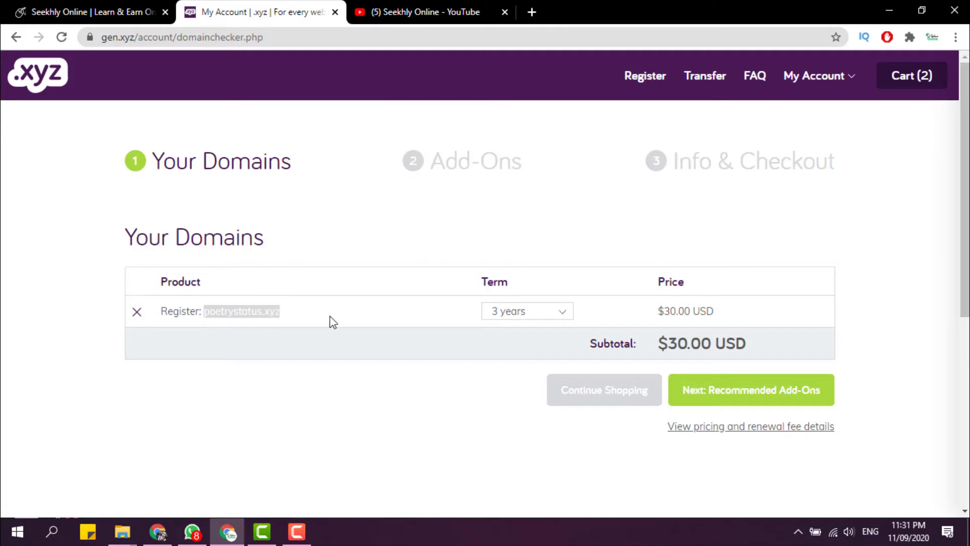
{"action": "left_click", "coordinate": [512, 315]}
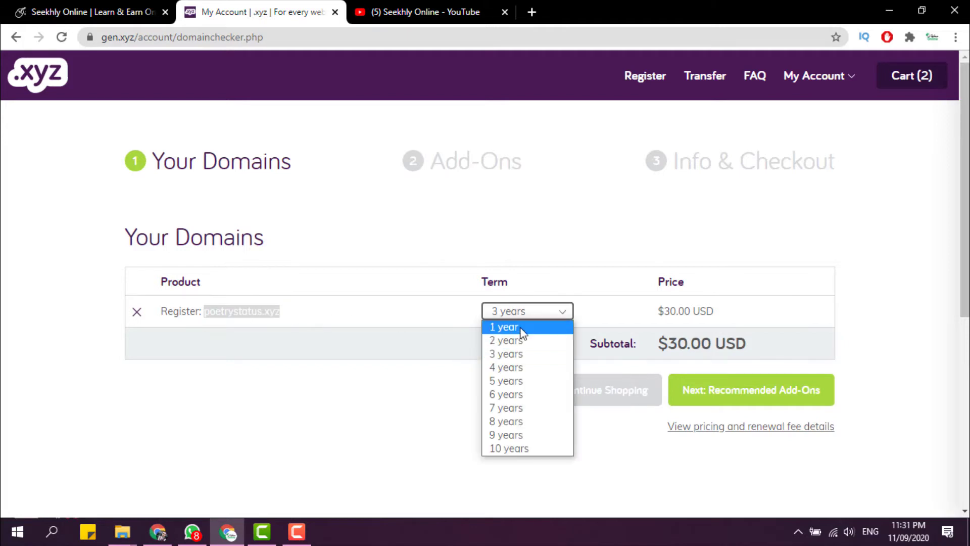
{"action": "left_click", "coordinate": [521, 327]}
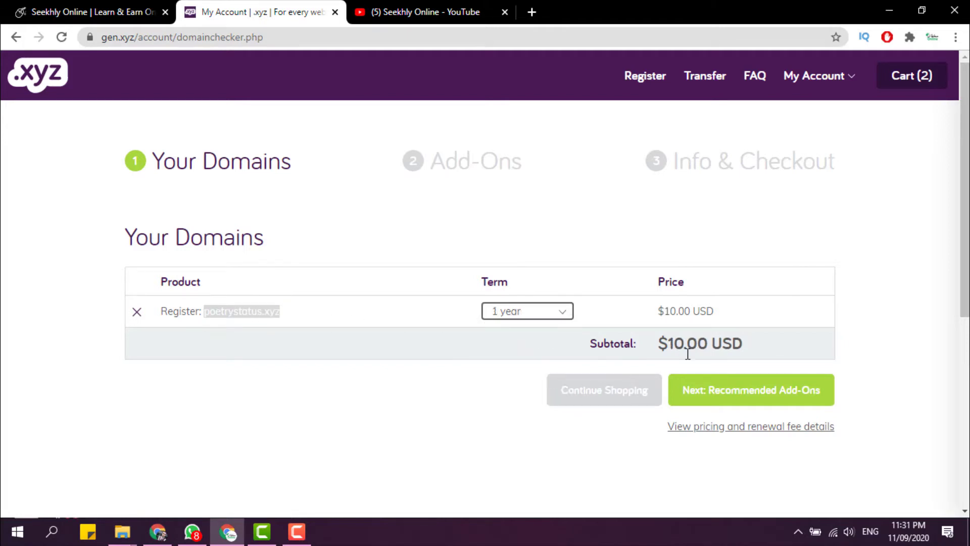
{"action": "left_click", "coordinate": [800, 398]}
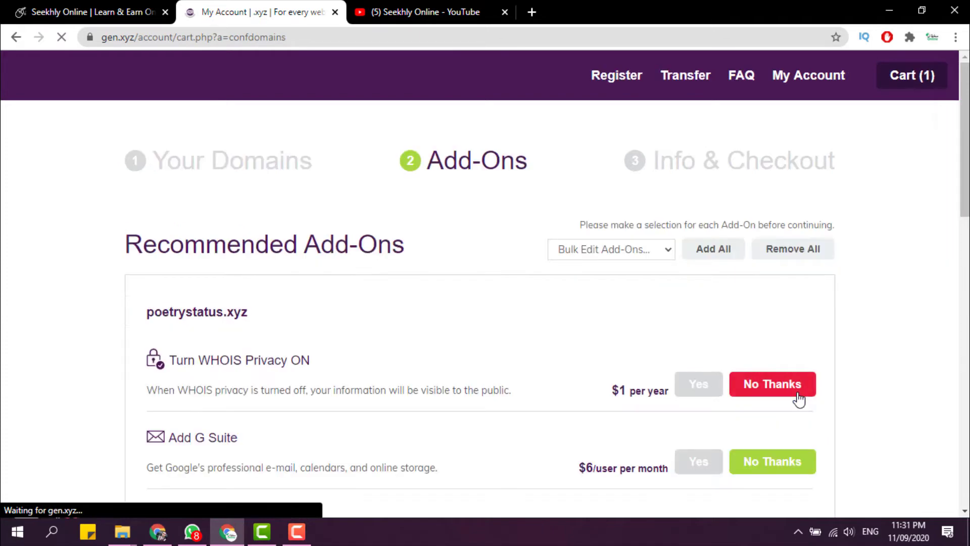
Step: Remove all recommended add-ons and continue to Information & Checkout
{"action": "left_click", "coordinate": [774, 253]}
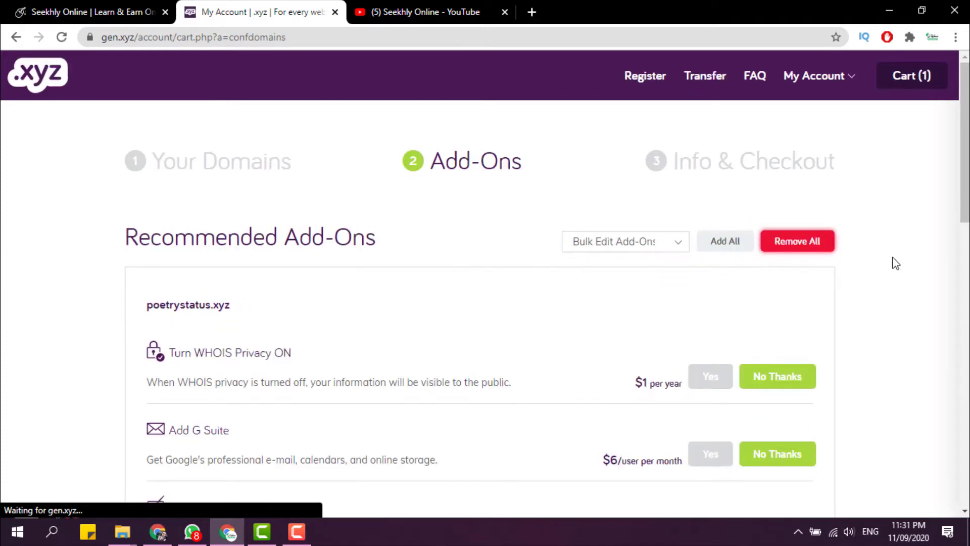
{"action": "left_click_drag", "start_coordinate": [963, 183], "coordinate": [961, 347]}
{"action": "left_click", "coordinate": [736, 420]}
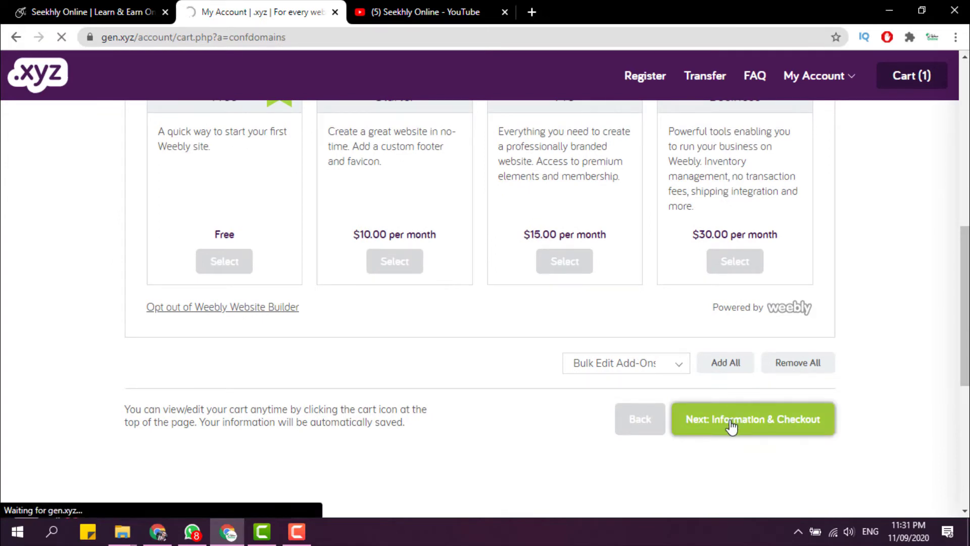
Step: Apply the promotional code gujarat20 to the domain order
{"action": "scroll", "coordinate": [713, 344], "scroll_direction": "down", "scroll_amount": 4}
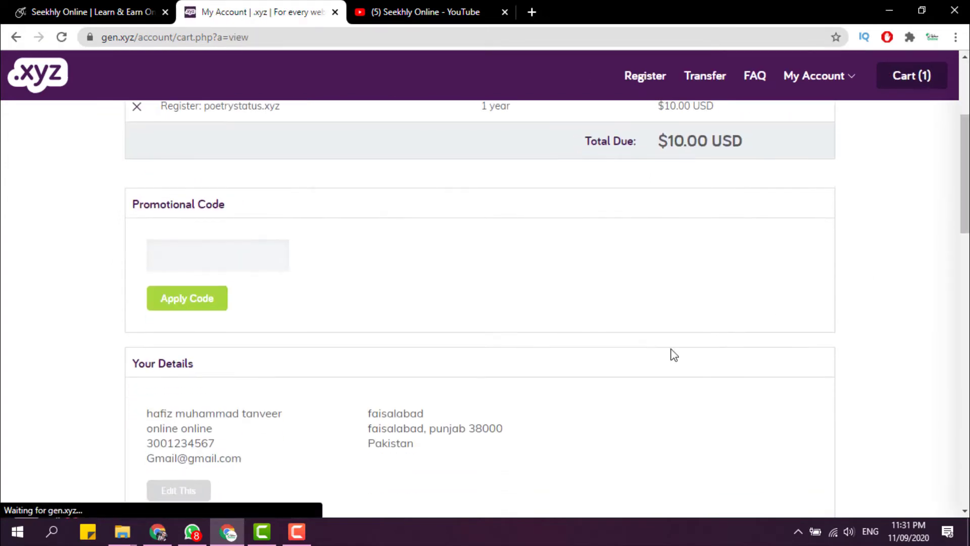
{"action": "left_click", "coordinate": [231, 261]}
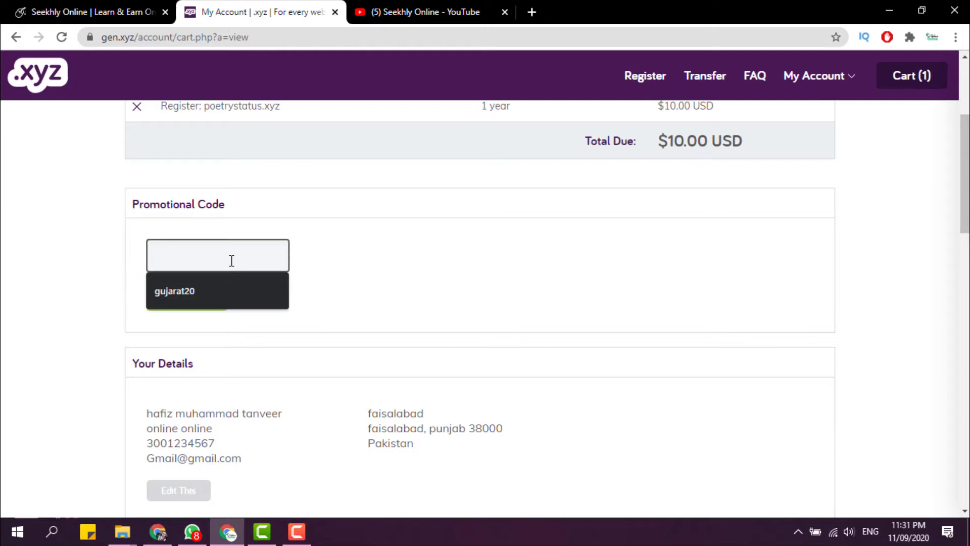
{"action": "left_click", "coordinate": [163, 292]}
{"action": "left_click_drag", "start_coordinate": [165, 255], "coordinate": [232, 253]}
{"action": "left_click", "coordinate": [233, 251]}
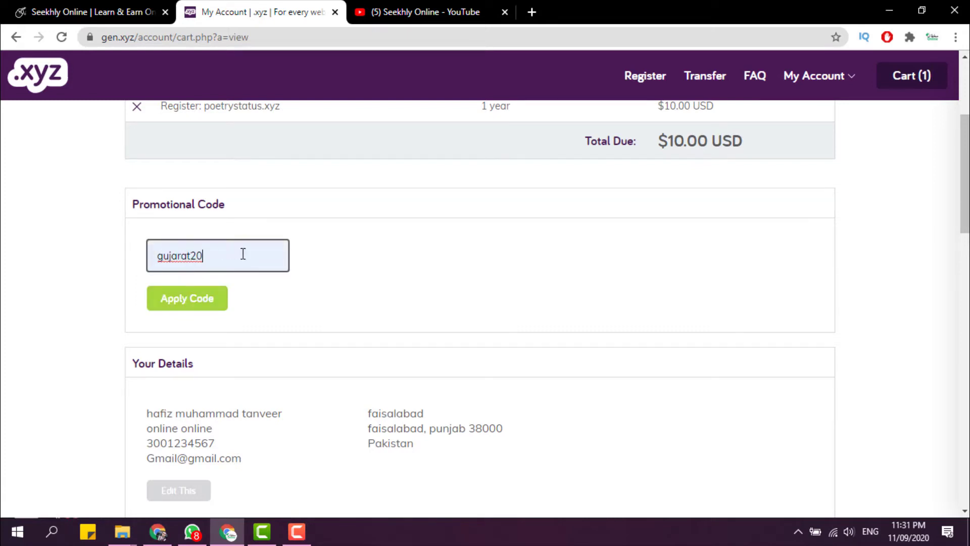
{"action": "left_click_drag", "start_coordinate": [157, 256], "coordinate": [214, 252]}
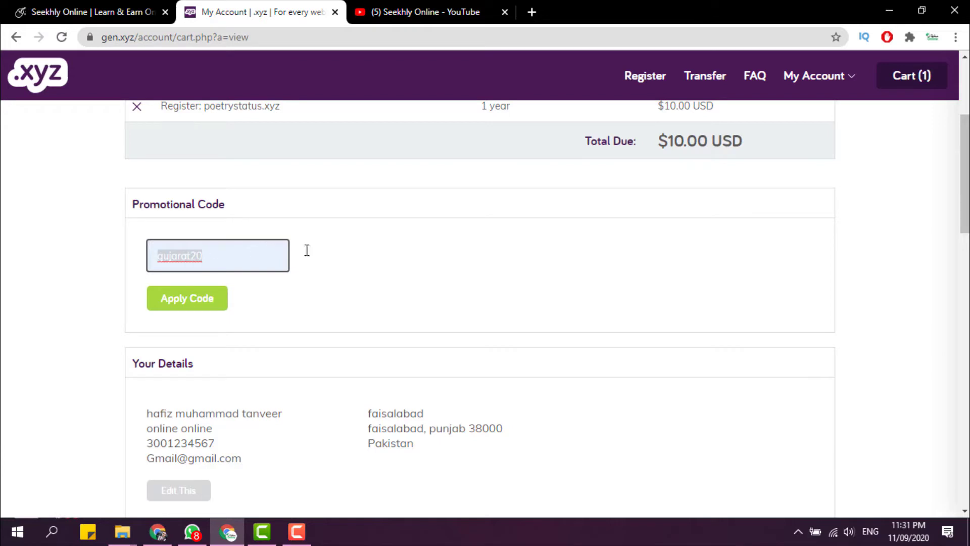
{"action": "left_click", "coordinate": [250, 276]}
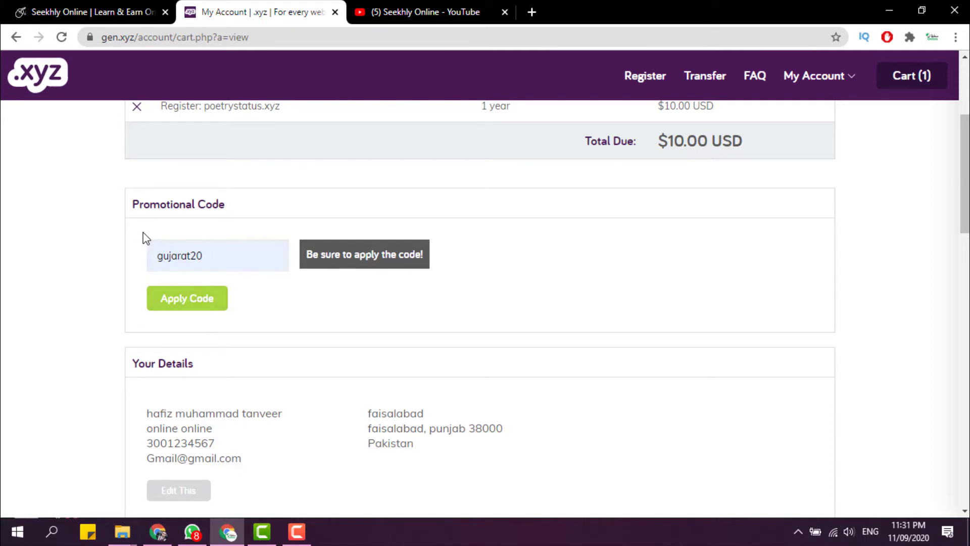
{"action": "left_click", "coordinate": [176, 297]}
{"action": "left_click", "coordinate": [180, 305]}
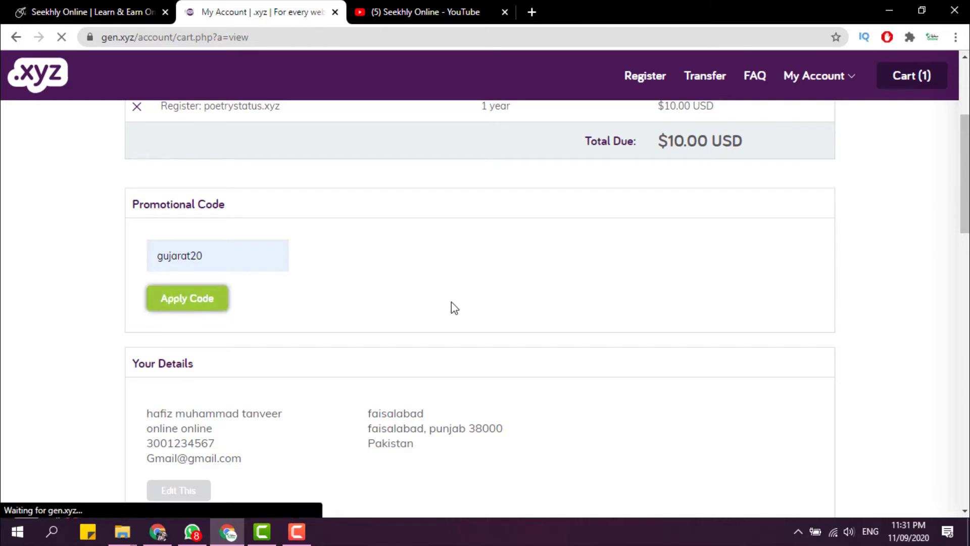
{"action": "scroll", "coordinate": [461, 306], "scroll_direction": "down", "scroll_amount": 3}
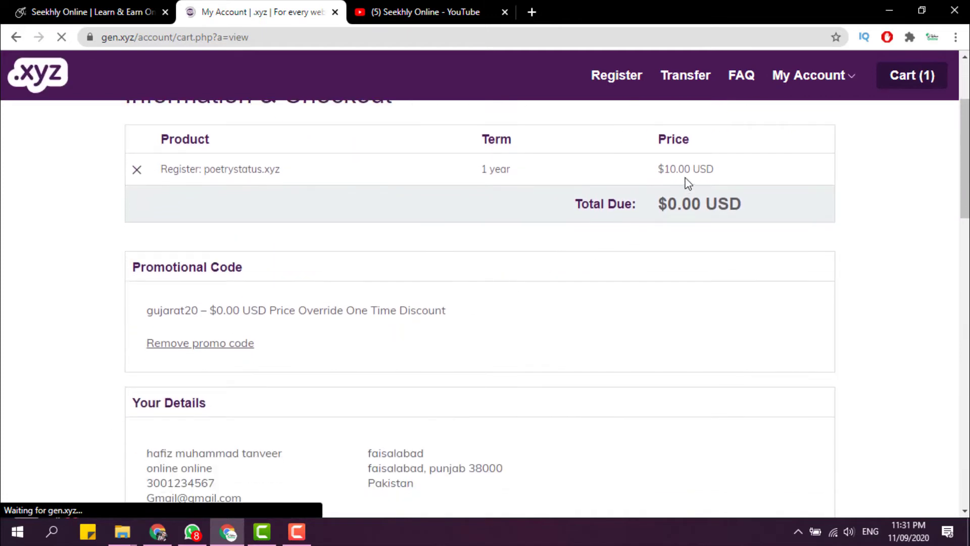
{"action": "left_click_drag", "start_coordinate": [662, 207], "coordinate": [745, 210]}
{"action": "left_click", "coordinate": [599, 290]}
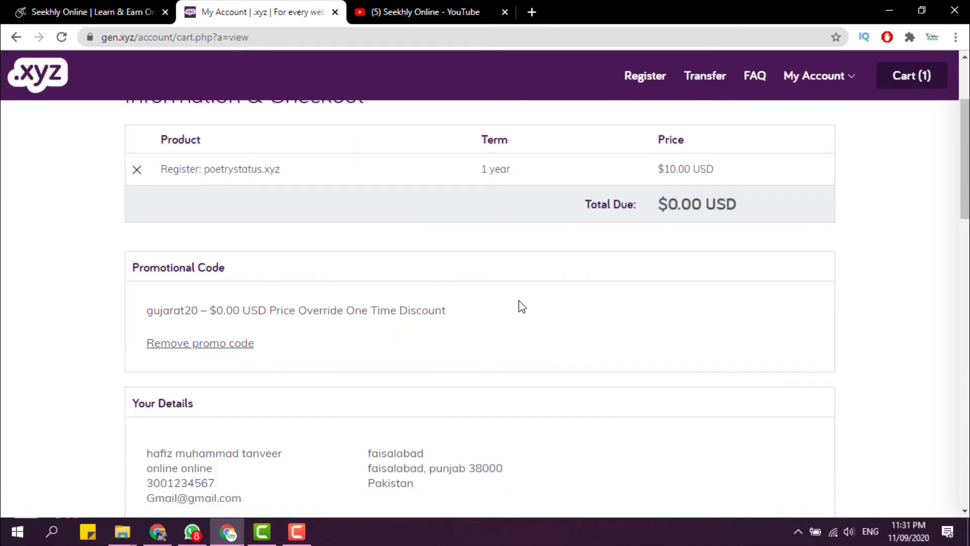
Step: Open the customer's details from the checkout page for editing
{"action": "scroll", "coordinate": [422, 317], "scroll_direction": "down", "scroll_amount": 9}
{"action": "scroll", "coordinate": [193, 301], "scroll_direction": "up", "scroll_amount": 4}
{"action": "left_click", "coordinate": [165, 322]}
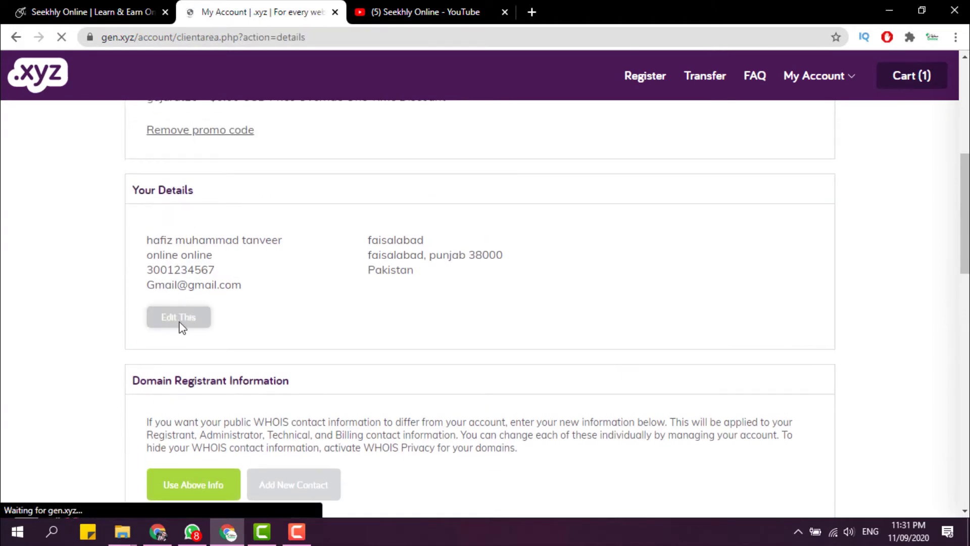
{"action": "scroll", "coordinate": [229, 329], "scroll_direction": "down", "scroll_amount": 3}
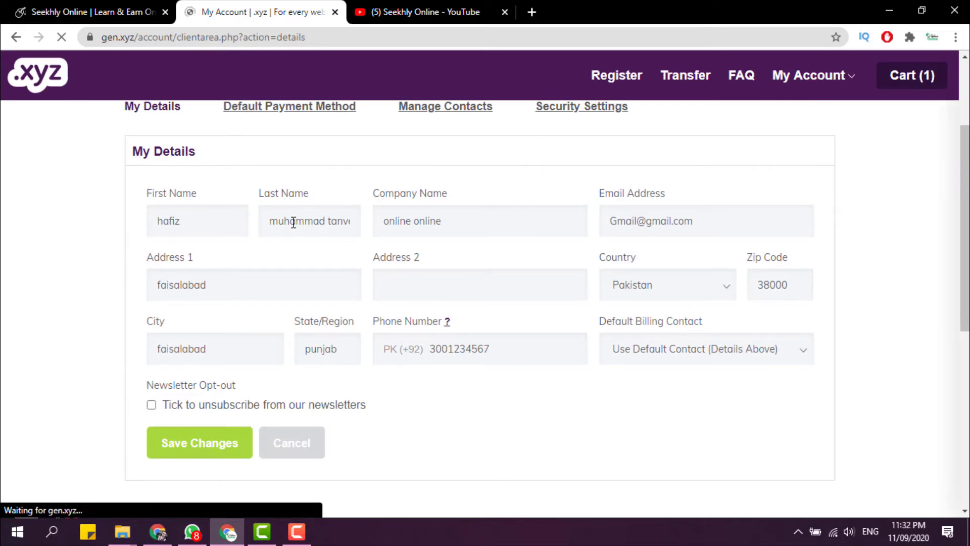
{"action": "scroll", "coordinate": [188, 210], "scroll_direction": "up", "scroll_amount": 1}
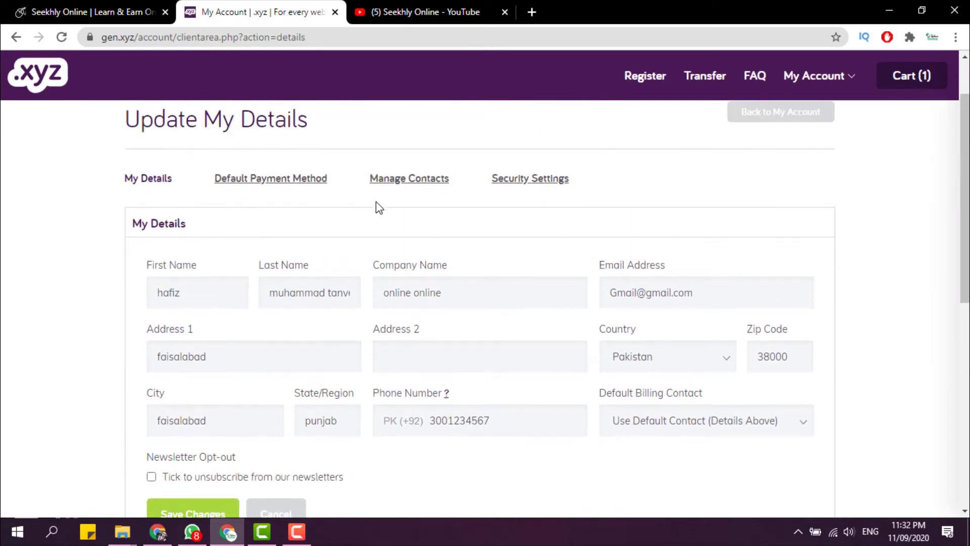
{"action": "scroll", "coordinate": [303, 212], "scroll_direction": "up", "scroll_amount": 1}
{"action": "scroll", "coordinate": [269, 288], "scroll_direction": "down", "scroll_amount": 2}
Step: Set the company name to Poetry Online and enter the customer's e-mail address
{"action": "left_click", "coordinate": [231, 220]}
{"action": "left_click", "coordinate": [319, 220]}
{"action": "left_click", "coordinate": [431, 220]}
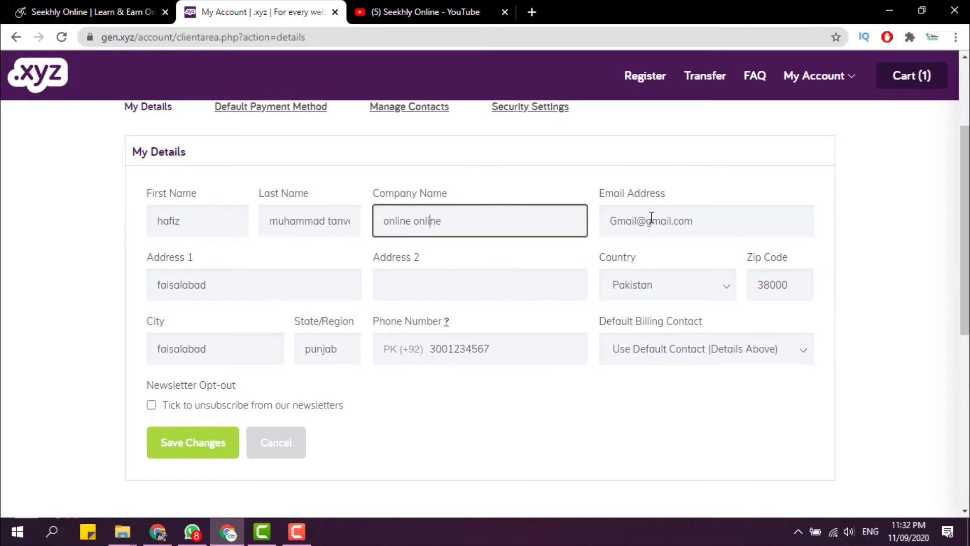
{"action": "key", "text": "ctrl+a"}
{"action": "type", "text": "Po"}
{"action": "left_click_drag", "start_coordinate": [642, 221], "coordinate": [528, 226]}
{"action": "type", "text": "seekh"}
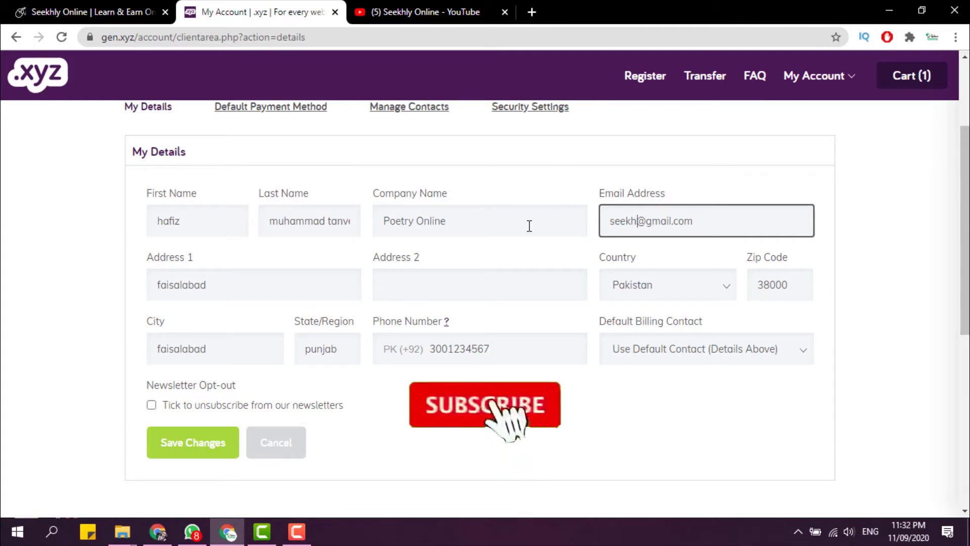
{"action": "type", "text": "lyonline"}
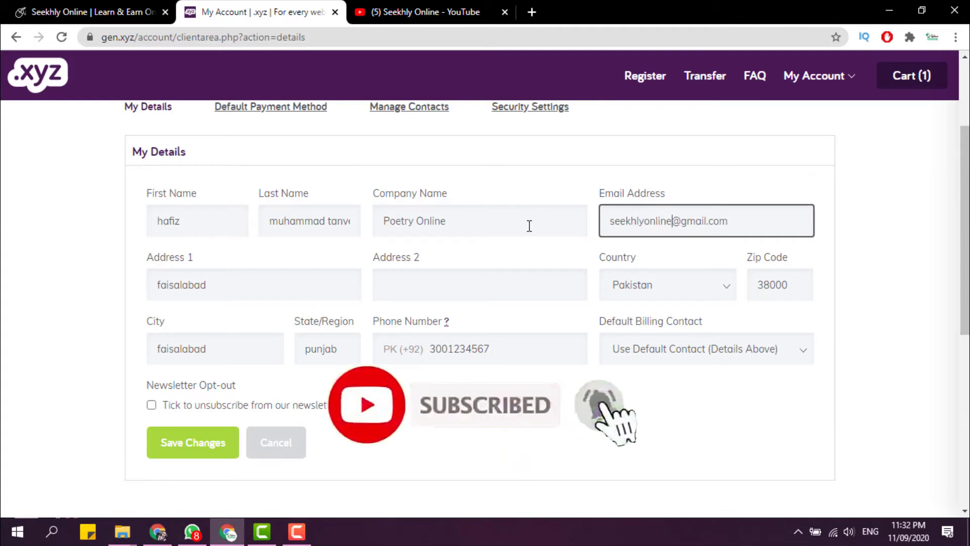
Step: Complete the first address line with the customer's street address
{"action": "left_click", "coordinate": [269, 296]}
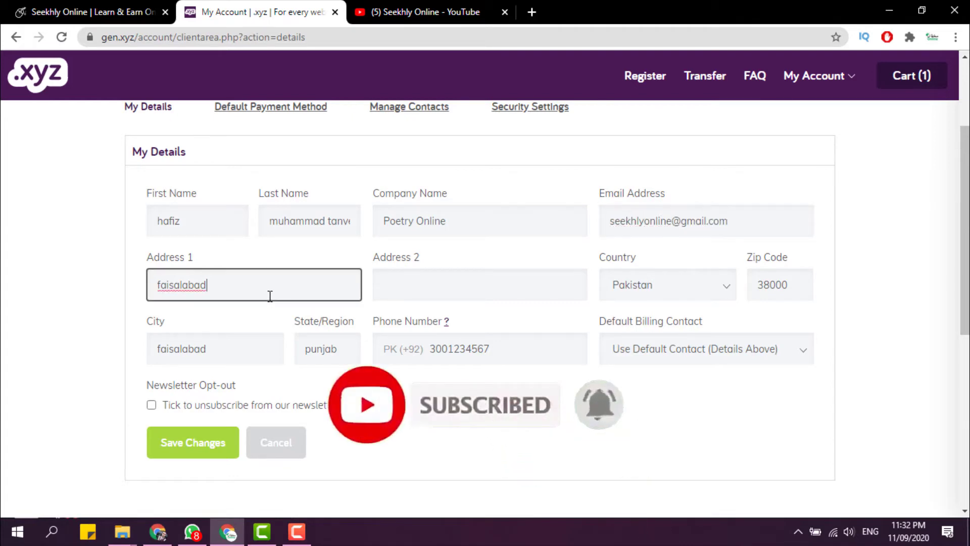
{"action": "left_click", "coordinate": [159, 285]}
{"action": "type", "text": "ohat"}
{"action": "key", "text": "BackSpace"}
{"action": "type", "text": "r colony,"}
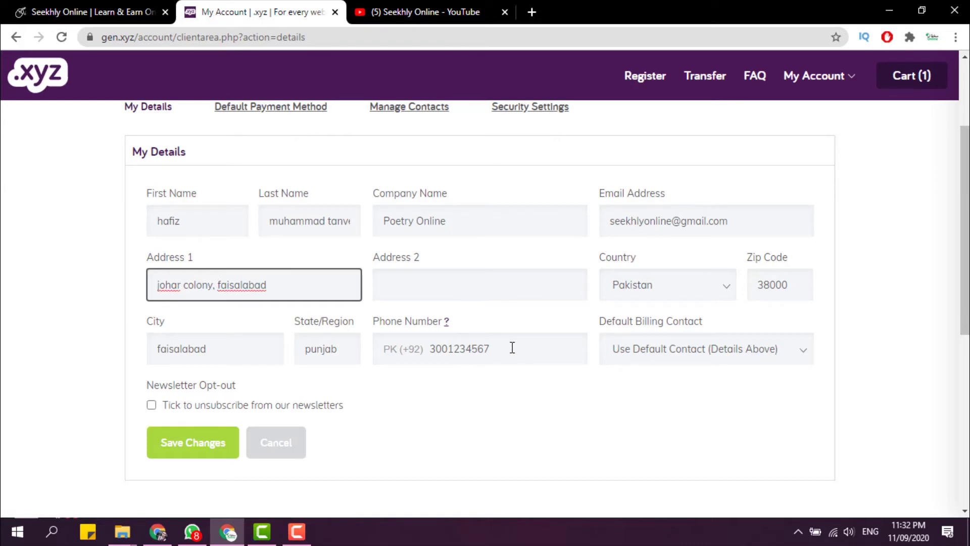
Step: Enter the customer's phone number, then save the details and go back to the checkout page
{"action": "scroll", "coordinate": [312, 364], "scroll_direction": "down", "scroll_amount": 1}
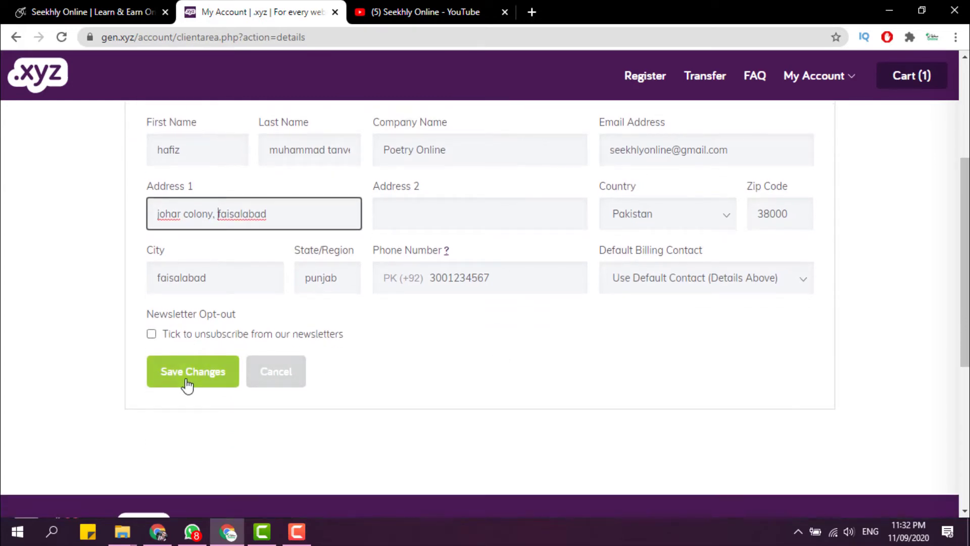
{"action": "left_click", "coordinate": [529, 289]}
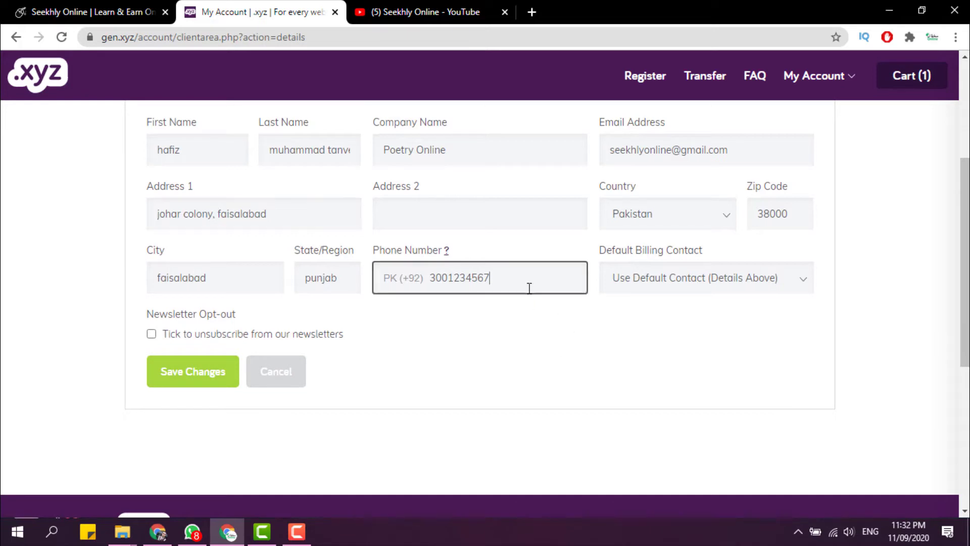
{"action": "key", "text": "alt+Left"}
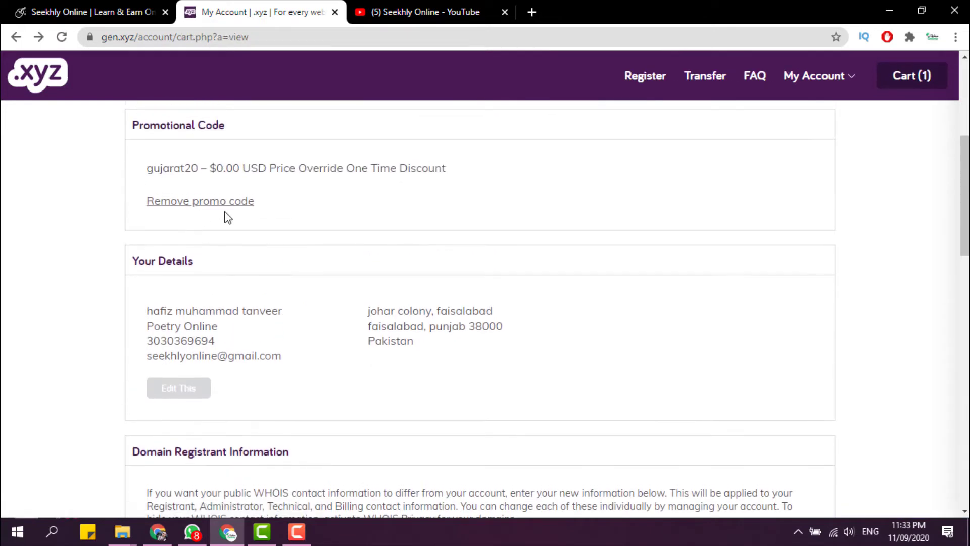
Step: Use the account details above as the domain registrant information
{"action": "scroll", "coordinate": [225, 319], "scroll_direction": "down", "scroll_amount": 3}
{"action": "scroll", "coordinate": [151, 313], "scroll_direction": "down", "scroll_amount": 3}
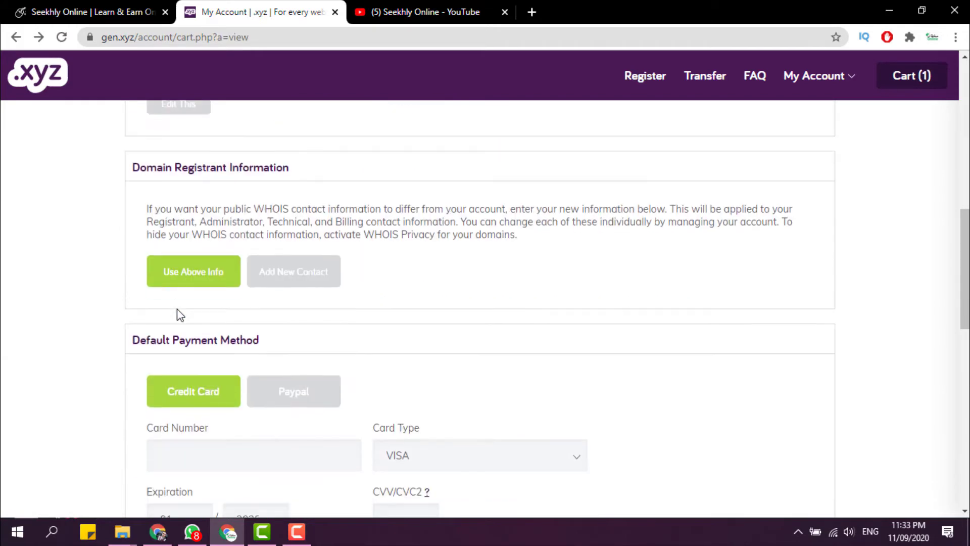
{"action": "left_click_drag", "start_coordinate": [136, 178], "coordinate": [315, 177]}
{"action": "left_click", "coordinate": [310, 175]}
{"action": "left_click", "coordinate": [215, 281]}
Step: Examine the credit card payment fields, including card number, card type, expiration date and security code, without filling them in
{"action": "scroll", "coordinate": [203, 303], "scroll_direction": "down", "scroll_amount": 3}
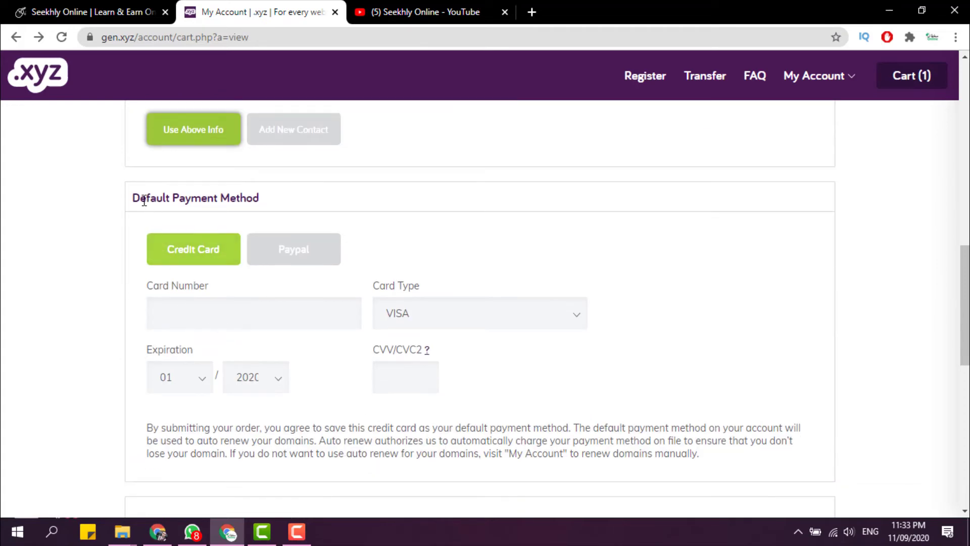
{"action": "left_click_drag", "start_coordinate": [134, 198], "coordinate": [292, 200]}
{"action": "left_click", "coordinate": [292, 200]}
{"action": "left_click", "coordinate": [186, 321]}
{"action": "scroll", "coordinate": [207, 305], "scroll_direction": "down", "scroll_amount": 1}
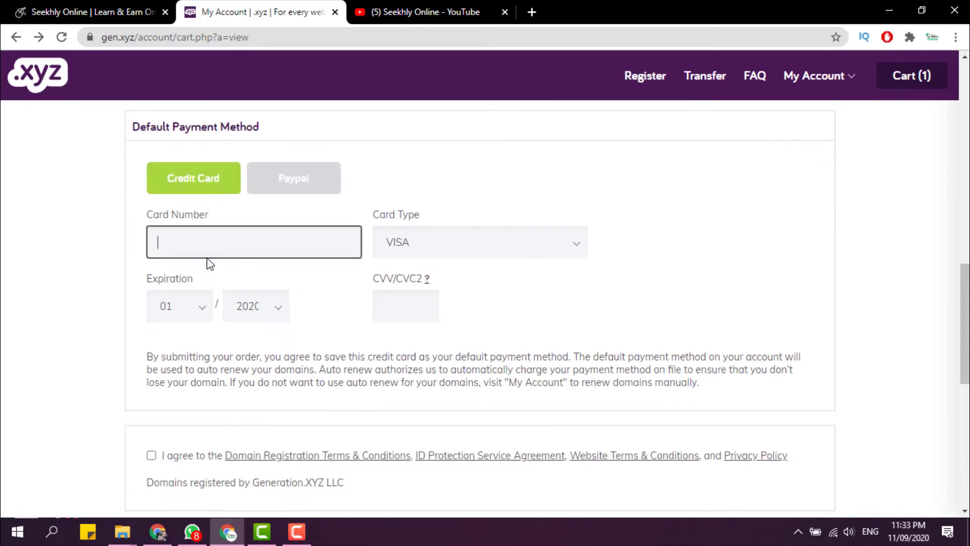
{"action": "left_click", "coordinate": [541, 249]}
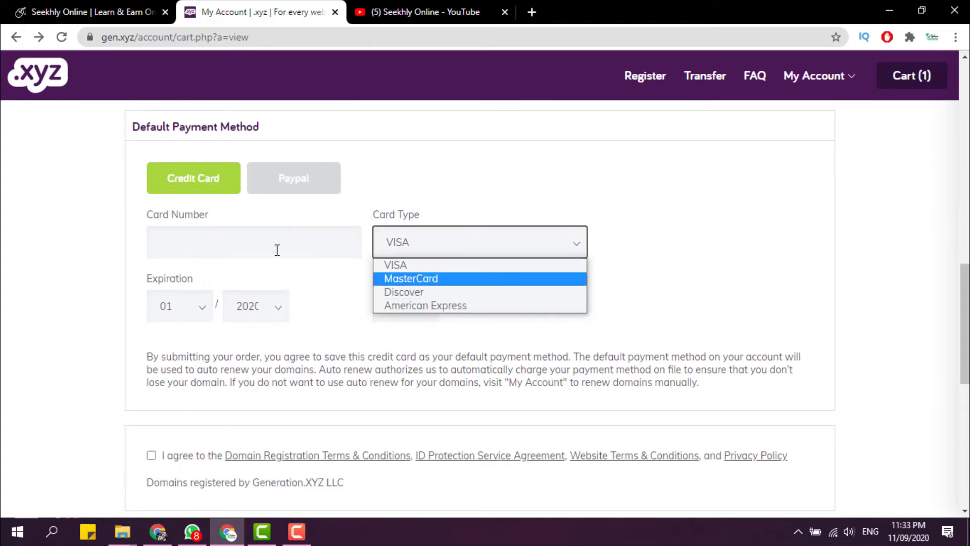
{"action": "left_click", "coordinate": [253, 249]}
{"action": "left_click", "coordinate": [173, 317]}
{"action": "left_click", "coordinate": [190, 305]}
{"action": "left_click", "coordinate": [265, 318]}
{"action": "left_click", "coordinate": [164, 314]}
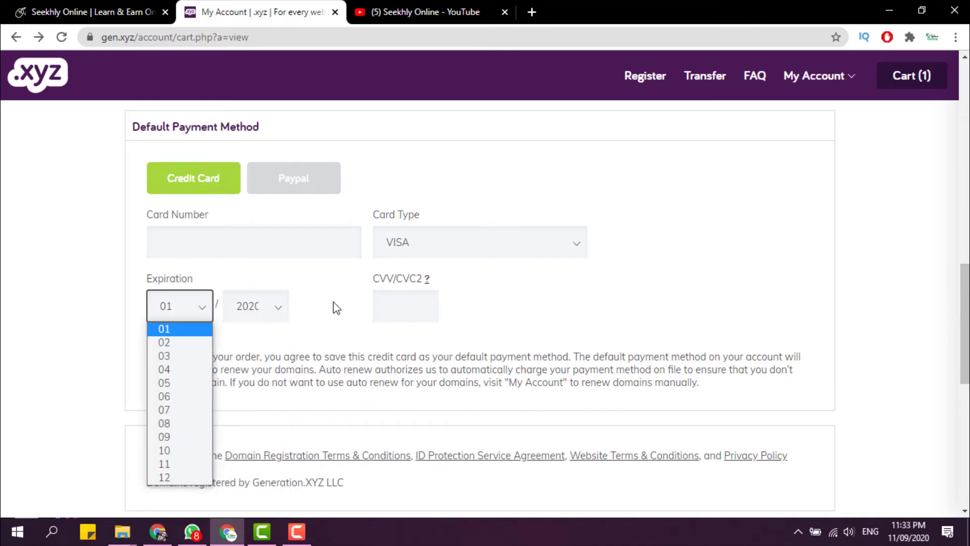
{"action": "left_click", "coordinate": [399, 300]}
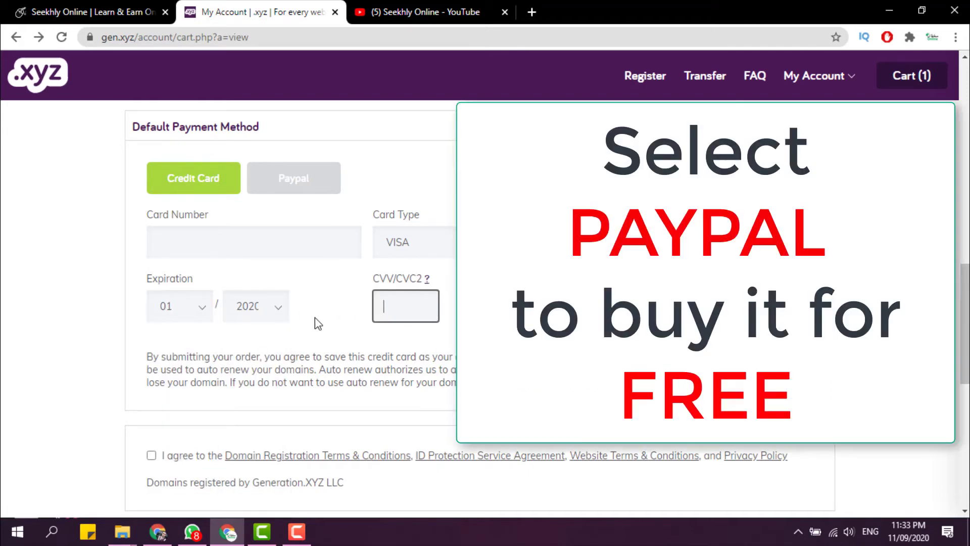
Step: Choose PayPal as the default payment method and agree to the domain registration terms
{"action": "left_click", "coordinate": [296, 202]}
{"action": "scroll", "coordinate": [209, 302], "scroll_direction": "down", "scroll_amount": 3}
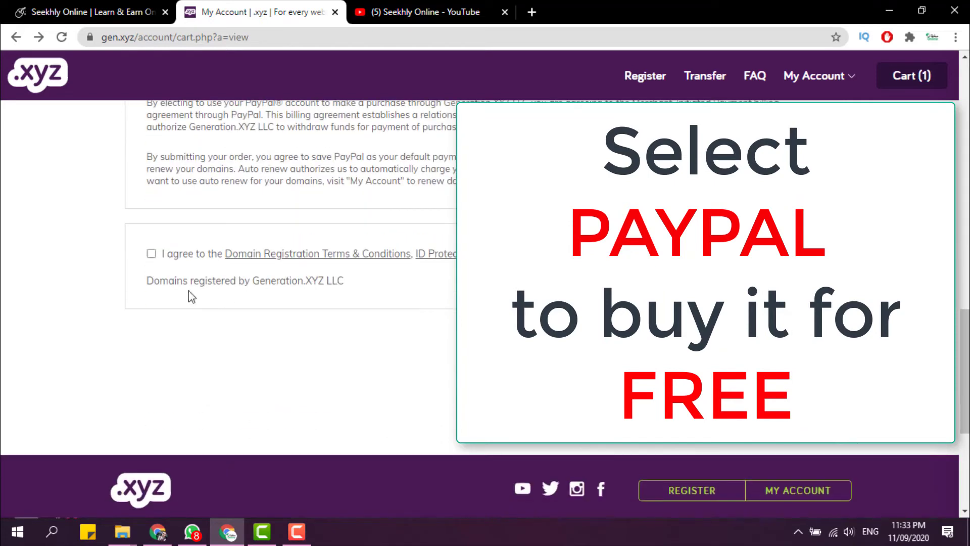
{"action": "left_click", "coordinate": [156, 257]}
{"action": "scroll", "coordinate": [195, 304], "scroll_direction": "up", "scroll_amount": 2}
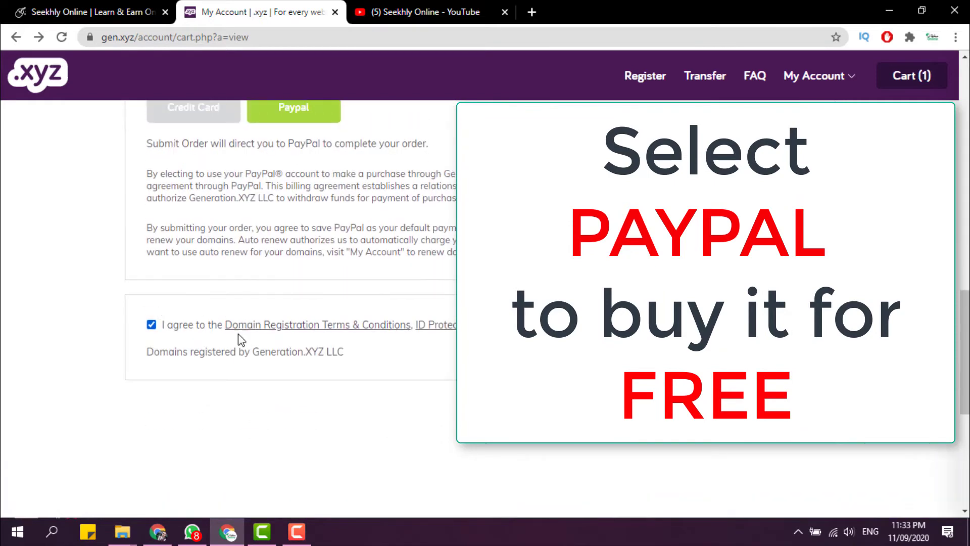
{"action": "scroll", "coordinate": [735, 423], "scroll_direction": "up", "scroll_amount": 10}
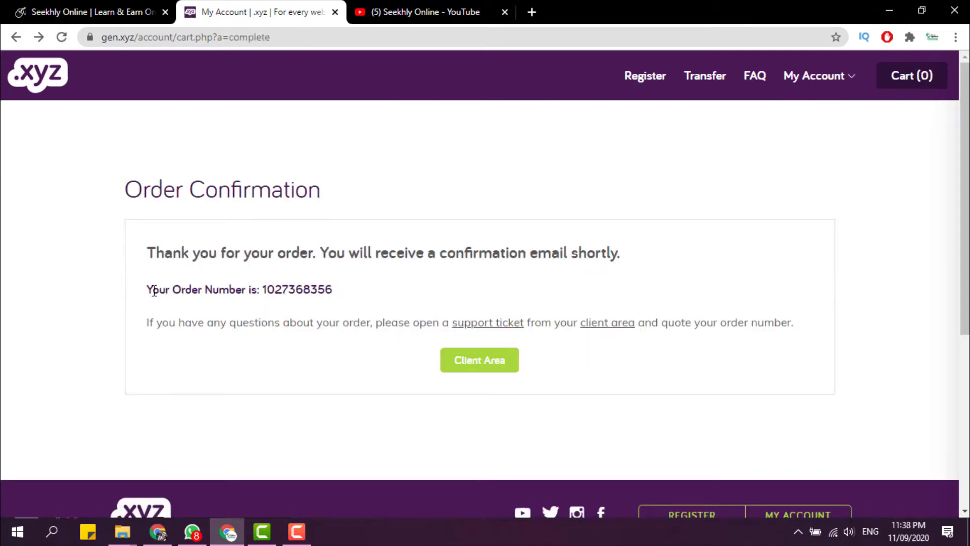
Step: Review the order confirmation, and examine the status and expiration date of poetrystatus.xyz in the account's domain table
{"action": "left_click_drag", "start_coordinate": [153, 246], "coordinate": [348, 253]}
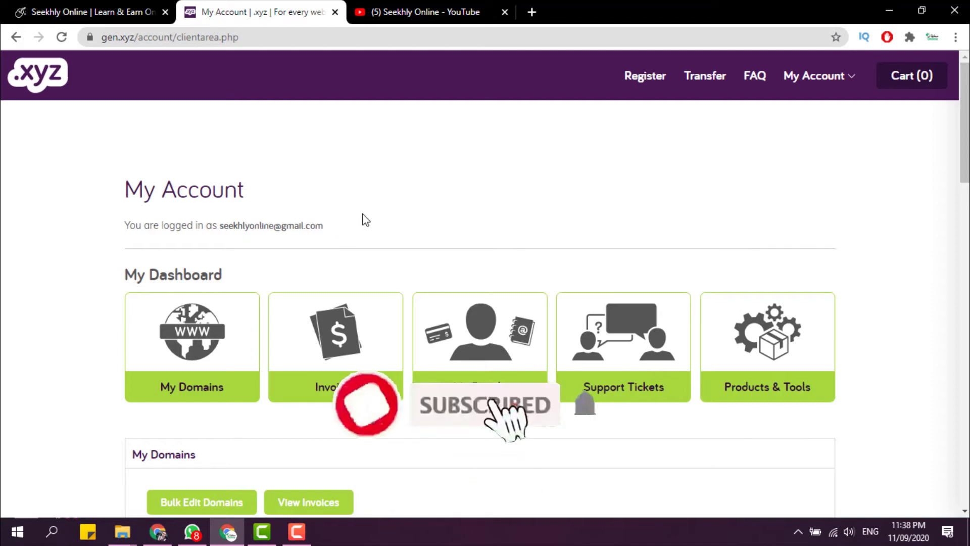
{"action": "scroll", "coordinate": [358, 232], "scroll_direction": "down", "scroll_amount": 2}
{"action": "scroll", "coordinate": [358, 238], "scroll_direction": "down", "scroll_amount": 4}
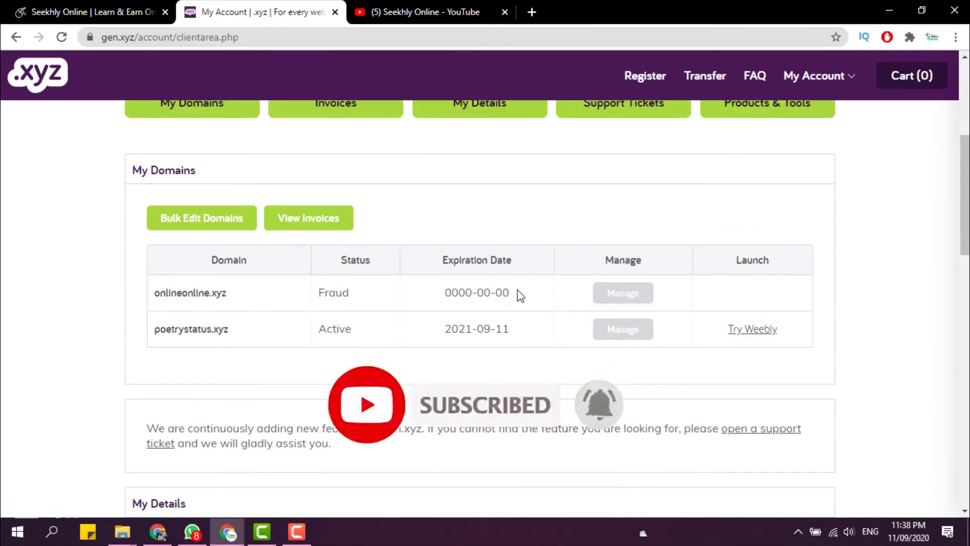
{"action": "left_click_drag", "start_coordinate": [151, 296], "coordinate": [242, 297]}
{"action": "left_click", "coordinate": [154, 299]}
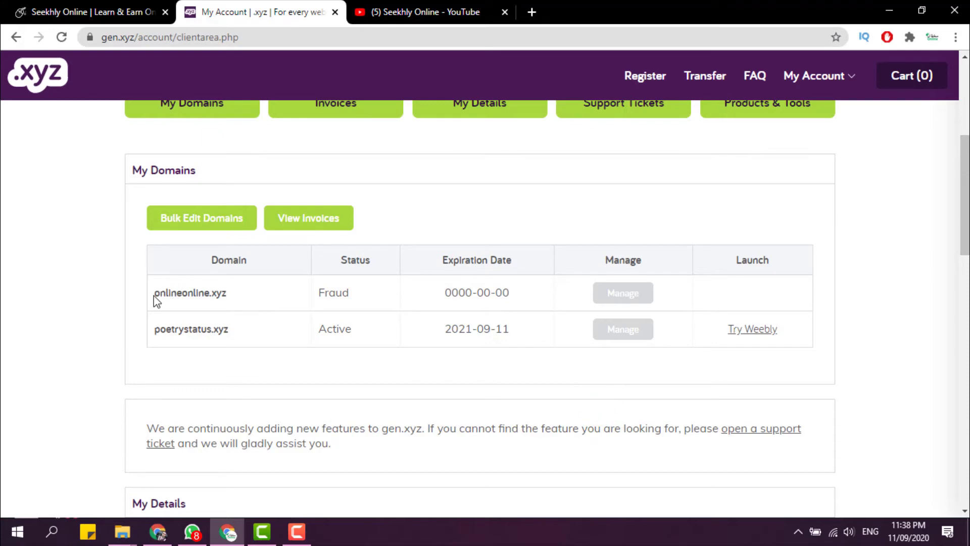
{"action": "left_click_drag", "start_coordinate": [156, 303], "coordinate": [263, 306]}
{"action": "left_click_drag", "start_coordinate": [159, 292], "coordinate": [267, 303]}
{"action": "left_click_drag", "start_coordinate": [156, 329], "coordinate": [232, 335]}
{"action": "left_click", "coordinate": [296, 337]}
{"action": "left_click_drag", "start_coordinate": [320, 328], "coordinate": [365, 337]}
{"action": "left_click_drag", "start_coordinate": [439, 260], "coordinate": [533, 274]}
{"action": "left_click_drag", "start_coordinate": [445, 328], "coordinate": [479, 329]}
Step: Look over the rest of the account page and open the full list of owned domains
{"action": "scroll", "coordinate": [309, 288], "scroll_direction": "down", "scroll_amount": 5}
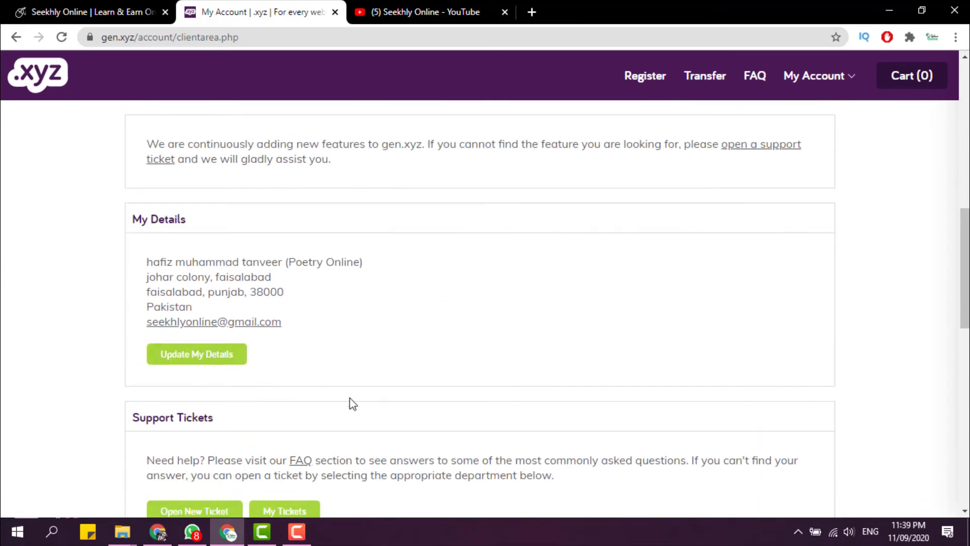
{"action": "scroll", "coordinate": [328, 399], "scroll_direction": "down", "scroll_amount": 3}
{"action": "scroll", "coordinate": [552, 320], "scroll_direction": "up", "scroll_amount": 9}
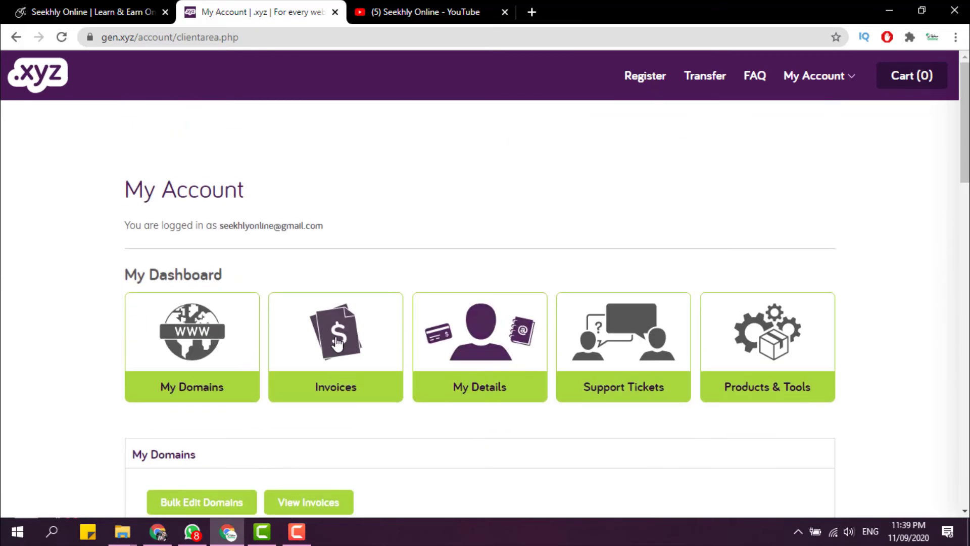
{"action": "scroll", "coordinate": [320, 351], "scroll_direction": "down", "scroll_amount": 1}
{"action": "scroll", "coordinate": [621, 504], "scroll_direction": "down", "scroll_amount": 2}
{"action": "scroll", "coordinate": [621, 379], "scroll_direction": "up", "scroll_amount": 1}
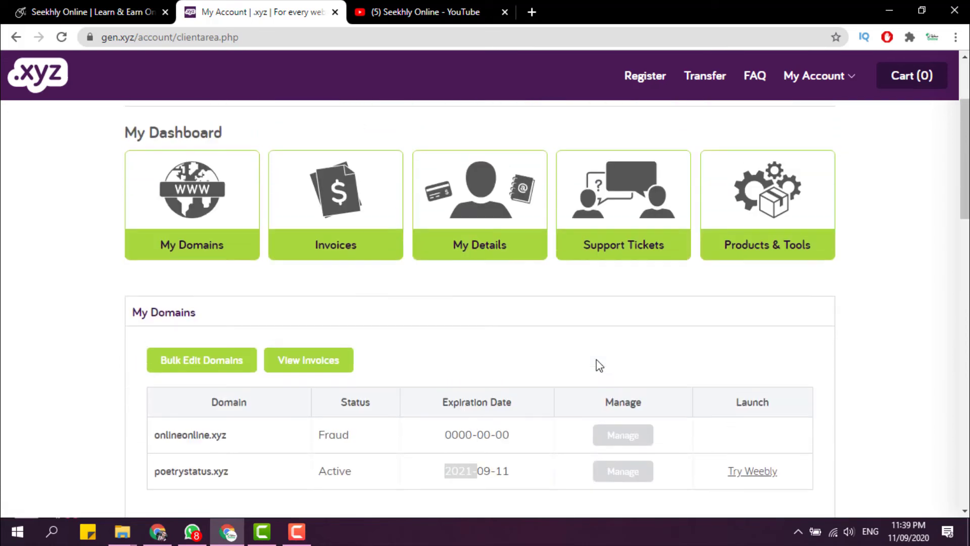
{"action": "left_click", "coordinate": [187, 202]}
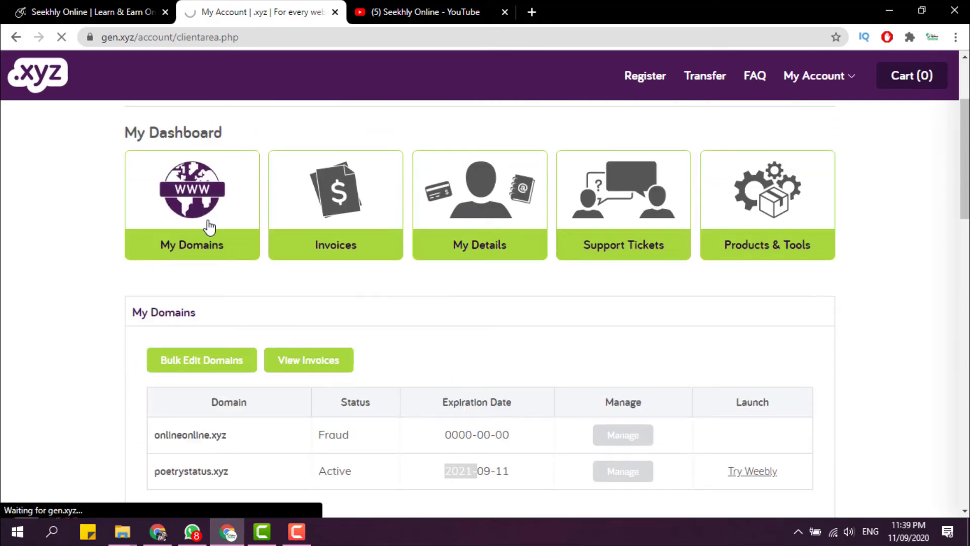
Step: Select poetrystatus.xyz, open its bulk nameserver settings and look over the custom nameserver fields
{"action": "scroll", "coordinate": [298, 358], "scroll_direction": "down", "scroll_amount": 3}
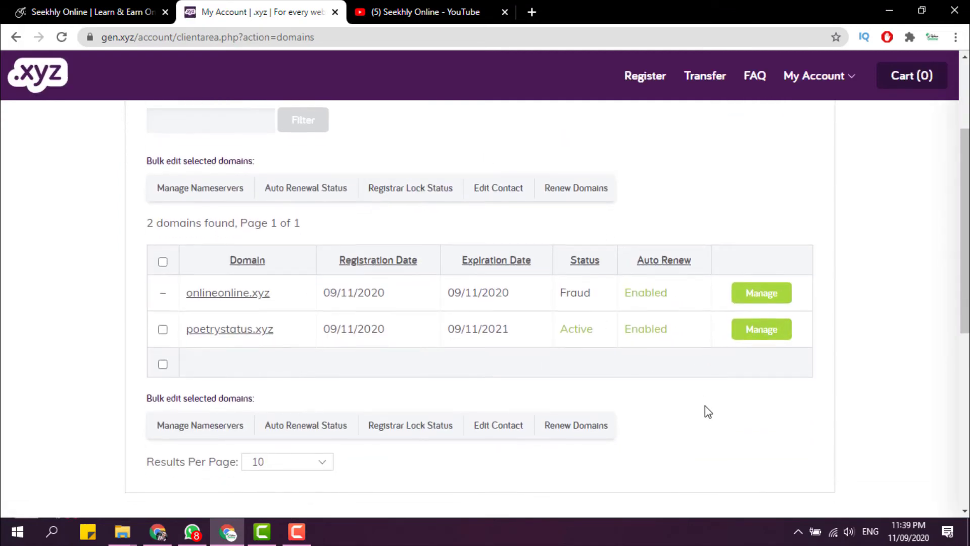
{"action": "scroll", "coordinate": [704, 405], "scroll_direction": "down", "scroll_amount": 3}
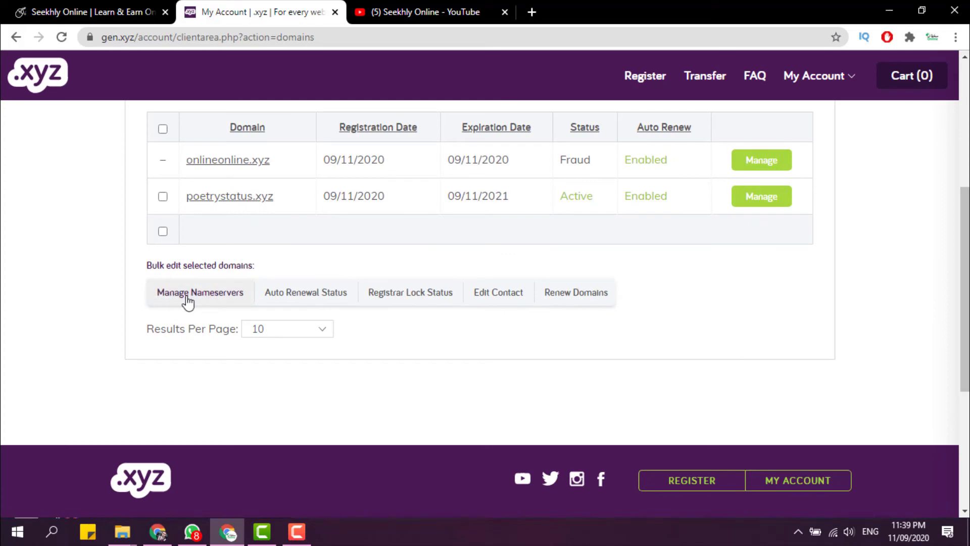
{"action": "left_click", "coordinate": [211, 296]}
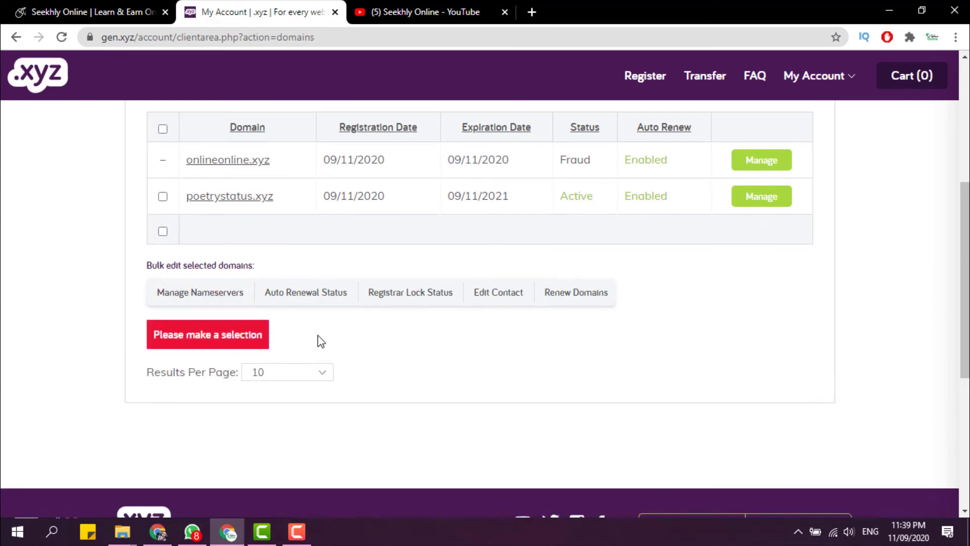
{"action": "left_click", "coordinate": [162, 196]}
{"action": "left_click", "coordinate": [212, 298]}
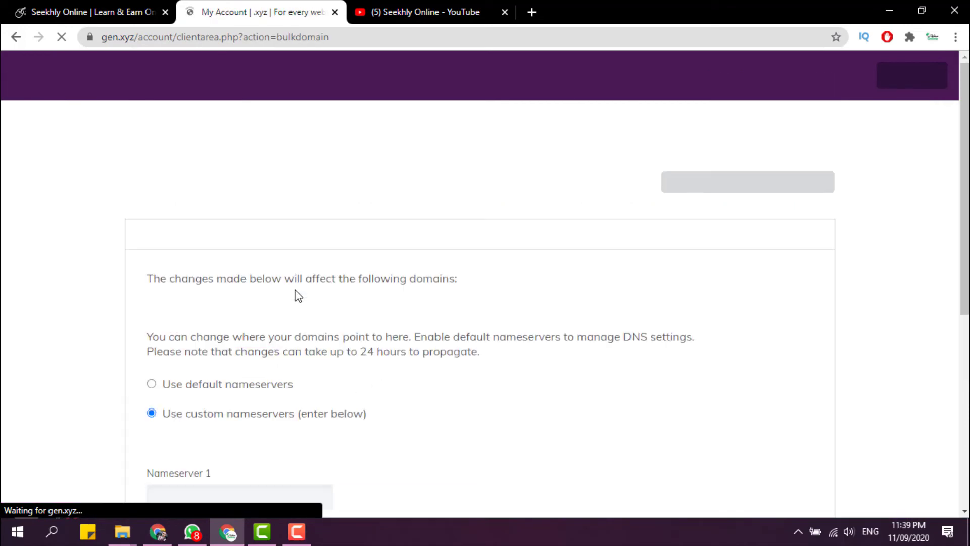
{"action": "scroll", "coordinate": [277, 333], "scroll_direction": "down", "scroll_amount": 4}
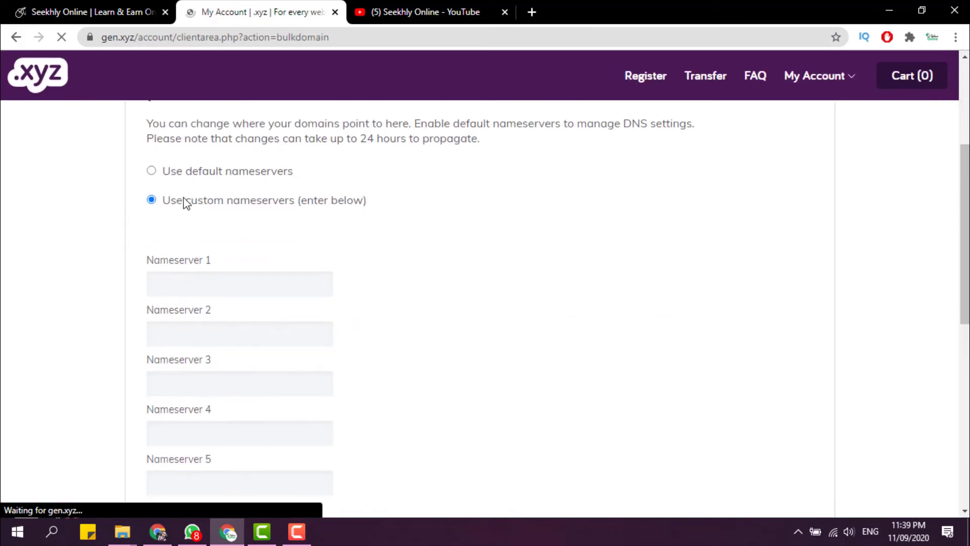
{"action": "scroll", "coordinate": [292, 341], "scroll_direction": "down", "scroll_amount": 5}
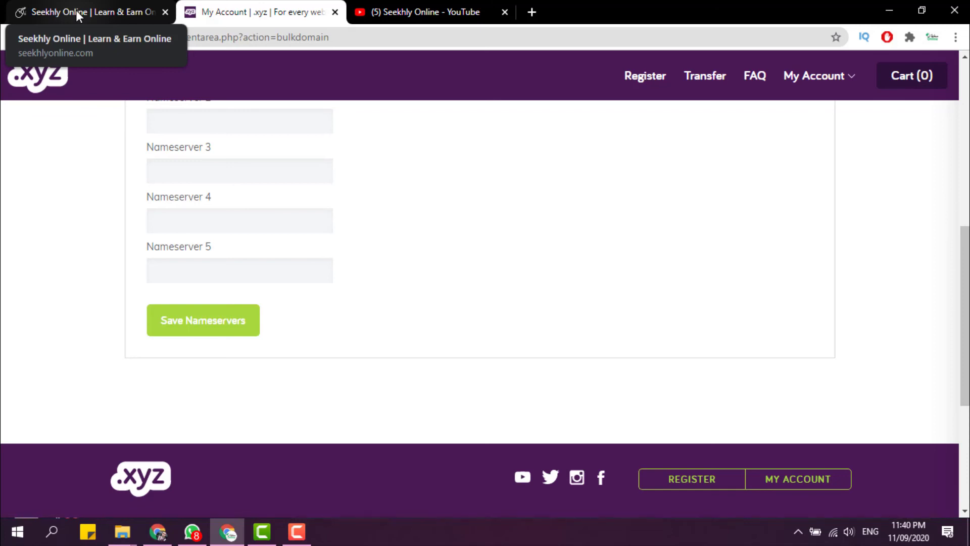
Step: Switch to the Seekhly Online channel on YouTube and browse through its uploaded videos
{"action": "left_click", "coordinate": [143, 6]}
{"action": "left_click", "coordinate": [424, 12]}
{"action": "scroll", "coordinate": [596, 218], "scroll_direction": "up", "scroll_amount": 5}
{"action": "scroll", "coordinate": [578, 234], "scroll_direction": "down", "scroll_amount": 12}
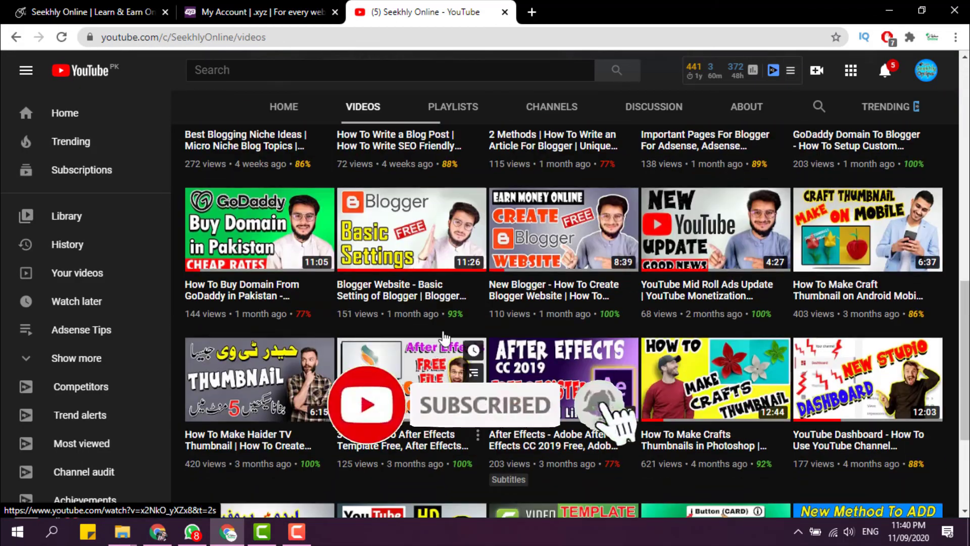
{"action": "scroll", "coordinate": [439, 346], "scroll_direction": "up", "scroll_amount": 3}
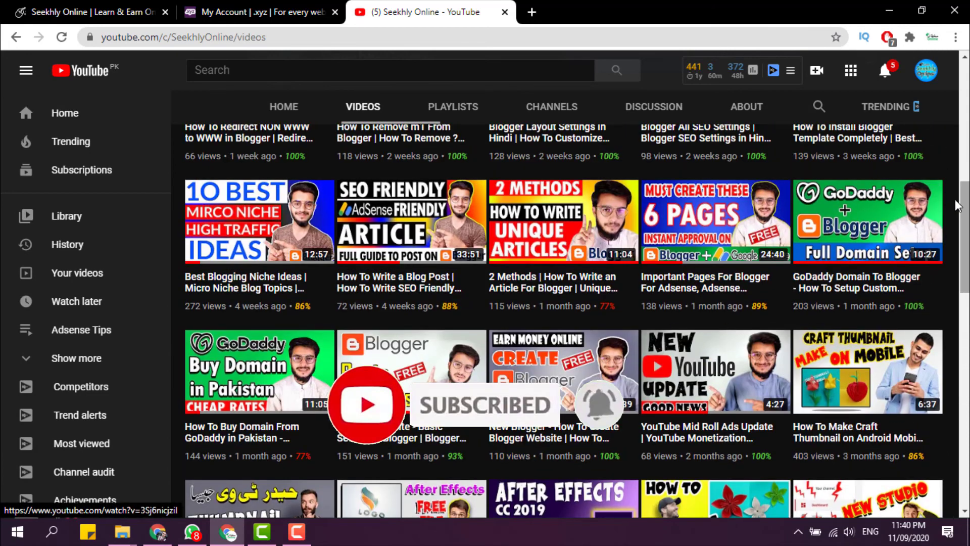
{"action": "scroll", "coordinate": [948, 184], "scroll_direction": "up", "scroll_amount": 3}
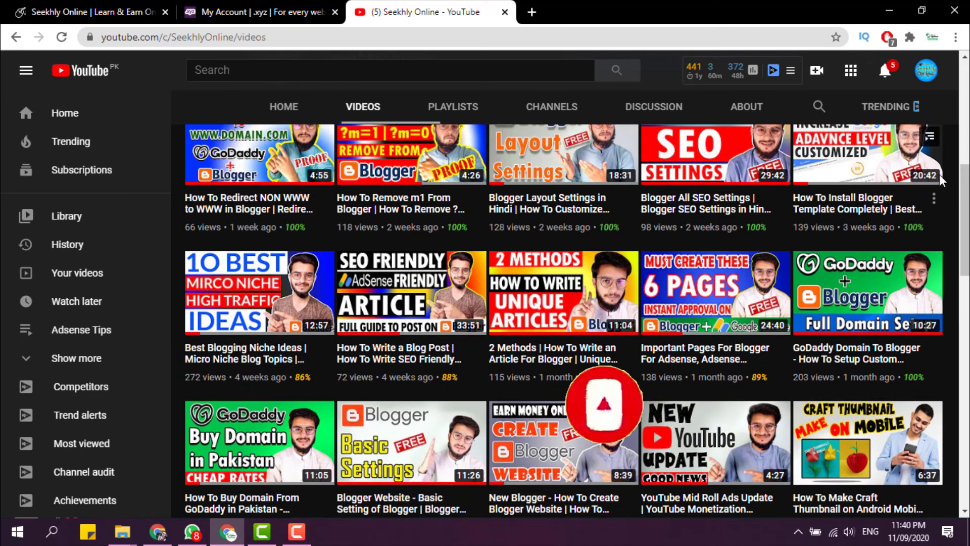
{"action": "scroll", "coordinate": [951, 183], "scroll_direction": "up", "scroll_amount": 3}
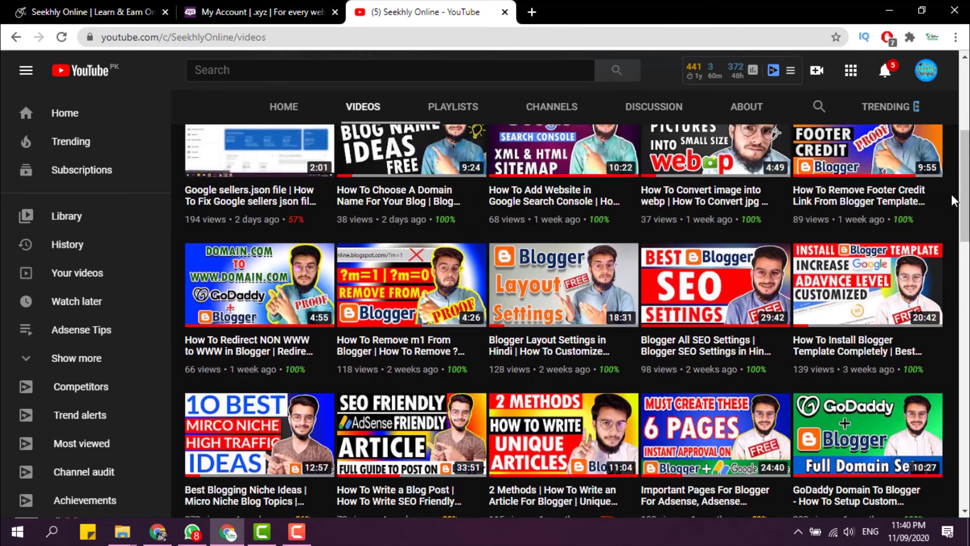